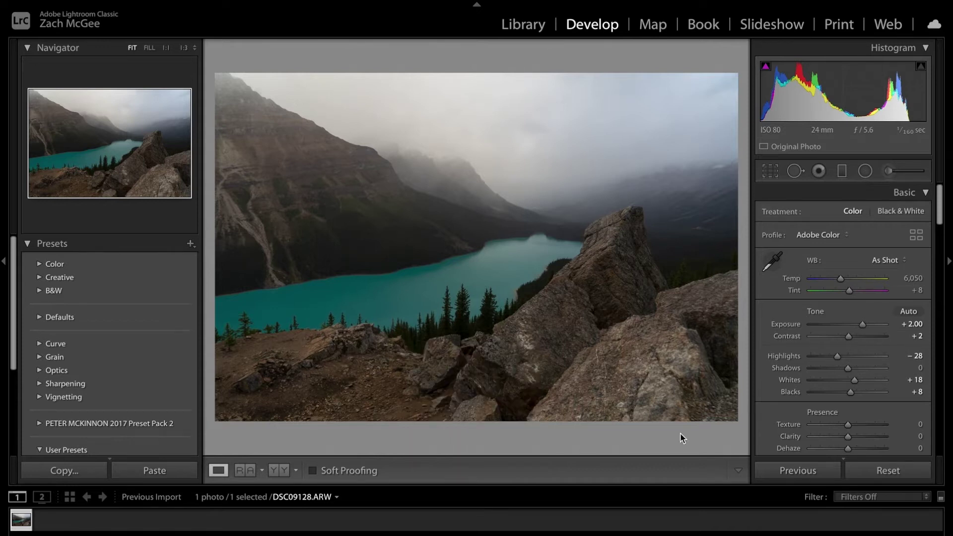
# Start an Adjustment Brush mask using the Dodge (Lighten) effect preset.
pyautogui.click(4, 259)
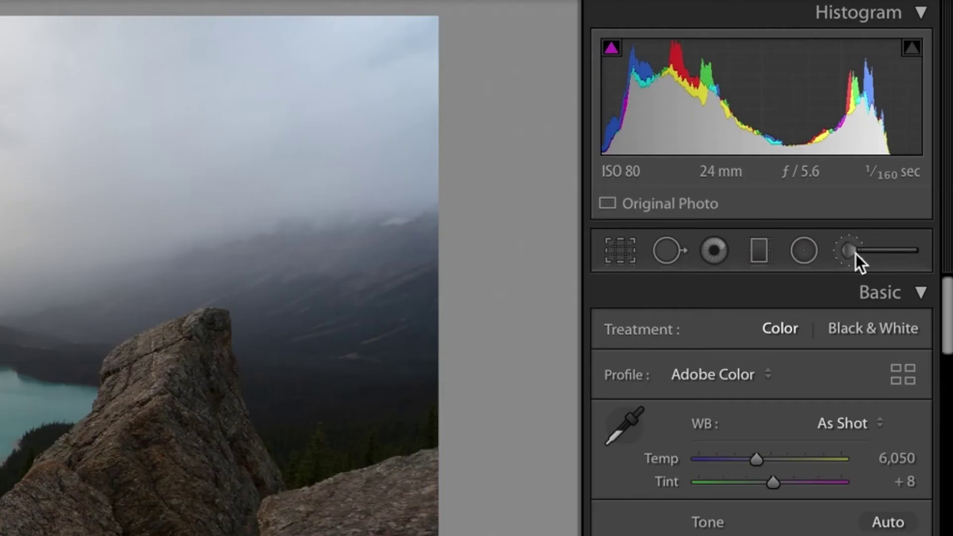
pyautogui.click(853, 252)
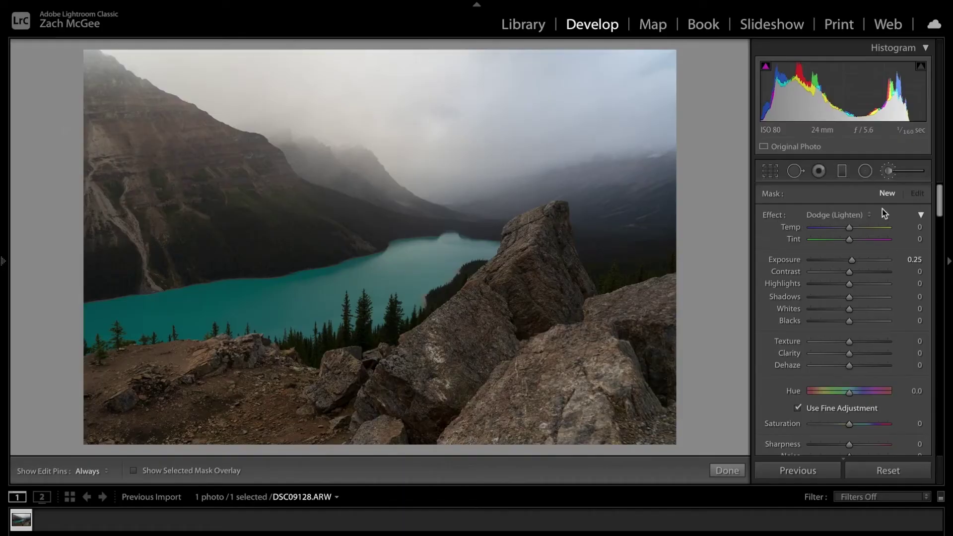
pyautogui.click(844, 215)
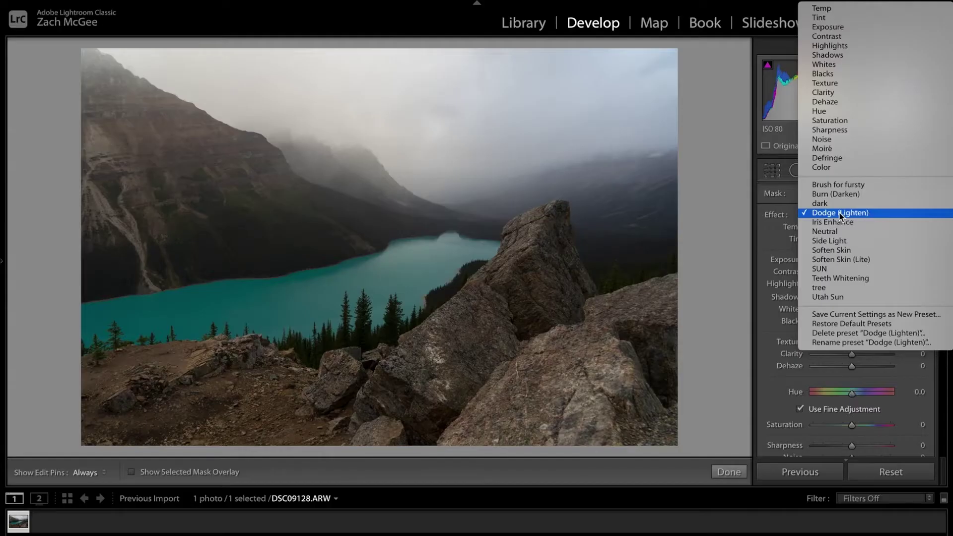
pyautogui.click(840, 216)
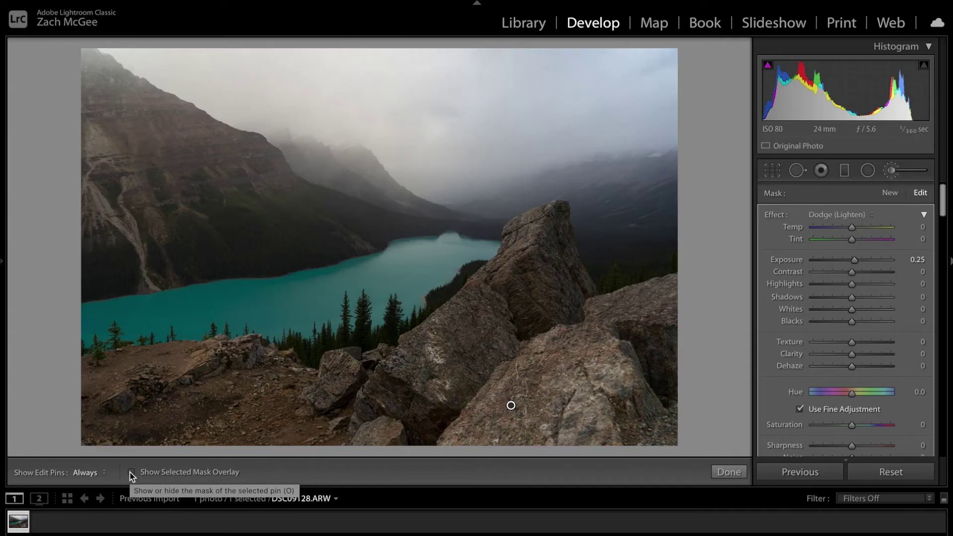
# Turn on the selected mask overlay and paint the dodge mask over the bright faces of the foreground rocks.
pyautogui.click(132, 472)
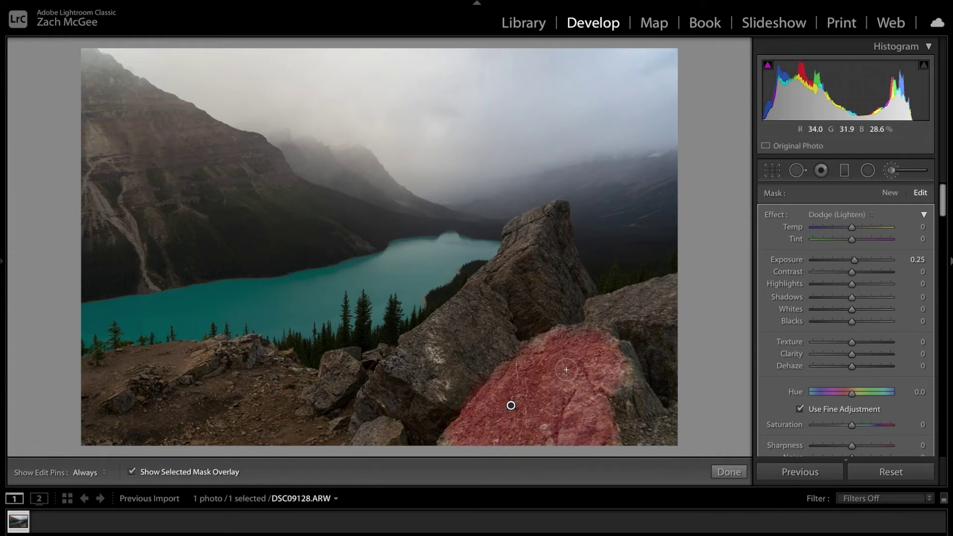
pyautogui.press('h')
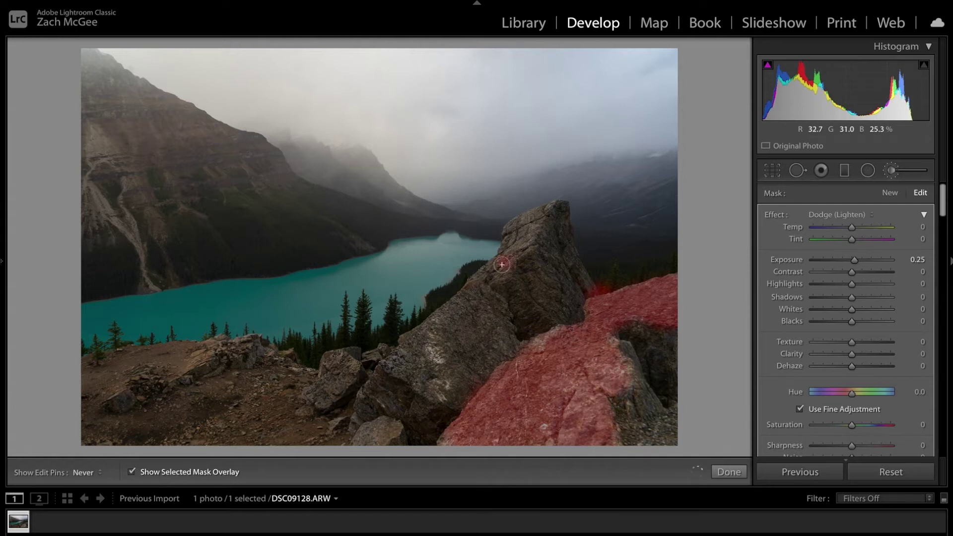
pyautogui.press('h')
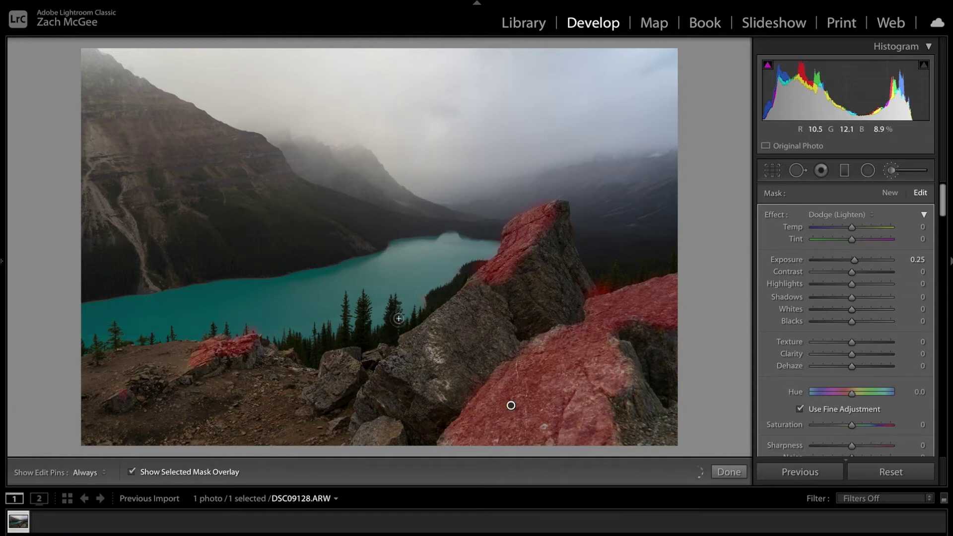
# Extend the dodge mask with a first band of brush strokes across the mountain slope at 1:1 zoom.
pyautogui.click(4, 258)
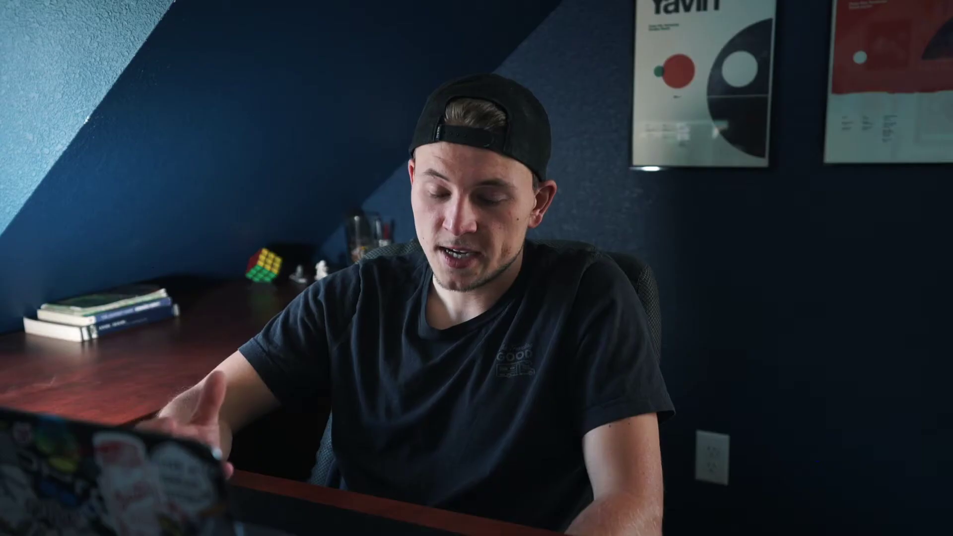
pyautogui.click(150, 132)
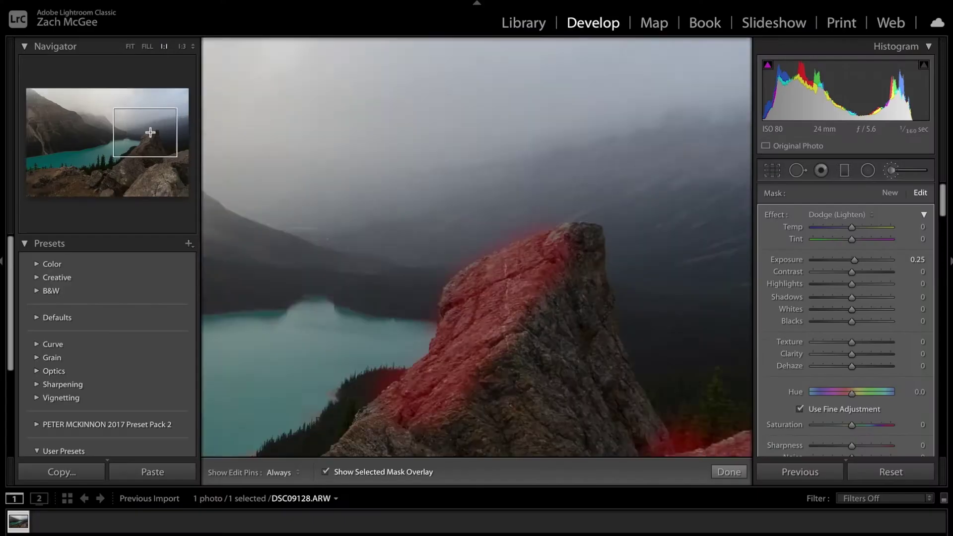
pyautogui.moveTo(149, 143); pyautogui.dragTo(46, 111)
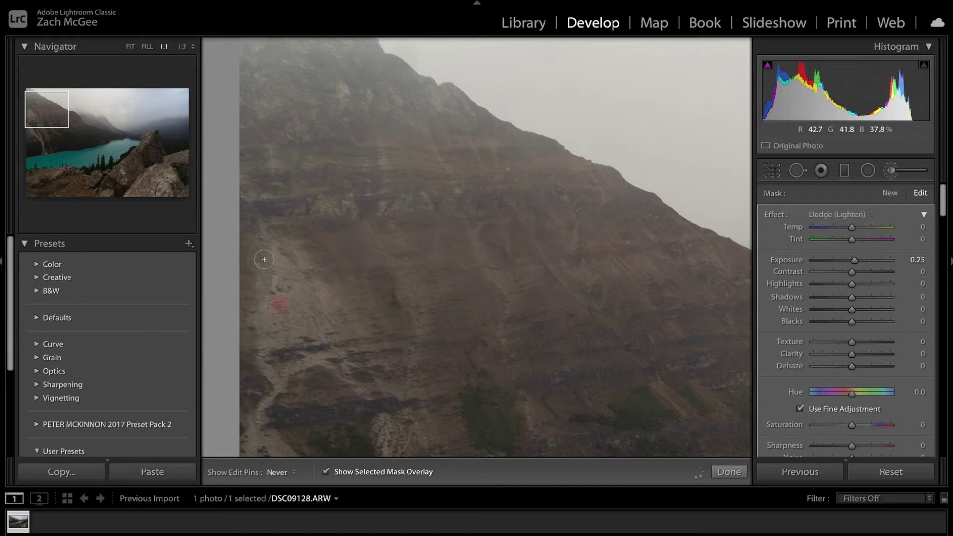
pyautogui.moveTo(276, 235); pyautogui.dragTo(427, 303)
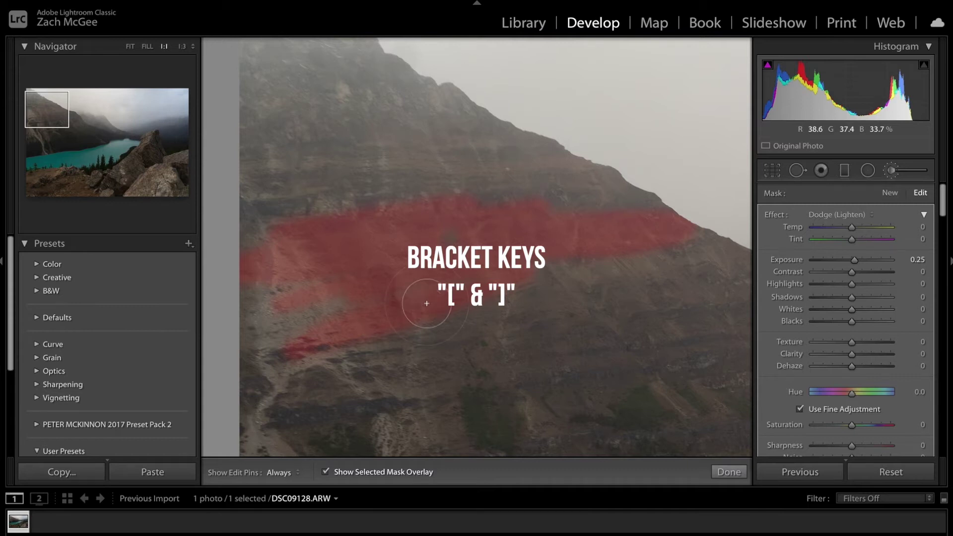
# Adjust the brush size and fill the middle of the mountain slope with the dodge mask.
pyautogui.press(']')
pyautogui.press(']')
pyautogui.press(']')
pyautogui.press(']')
pyautogui.press(']')
pyautogui.press(']')
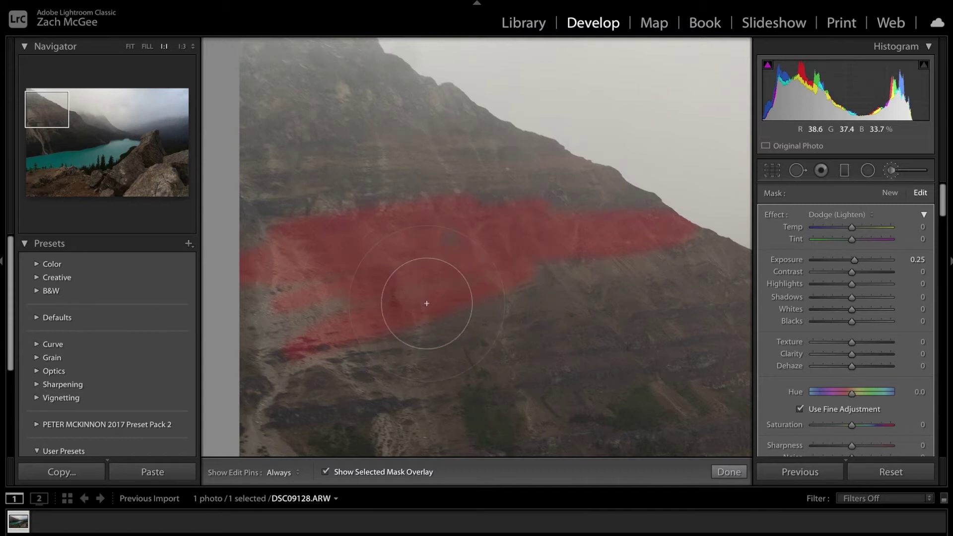
pyautogui.press(']')
pyautogui.press('[')
pyautogui.press('[')
pyautogui.press('[')
pyautogui.press('[')
pyautogui.press('[')
pyautogui.press('[')
pyautogui.moveTo(553, 298)
pyautogui.mouseDown()
pyautogui.moveTo(487, 301)
pyautogui.moveTo(262, 265)
pyautogui.moveTo(683, 317)
pyautogui.moveTo(621, 296)
pyautogui.moveTo(355, 346)
pyautogui.moveTo(680, 267)
pyautogui.mouseUp()
# Reduce the brush size and paint the dodge mask over the mountain's upper slope toward its ridge.
pyautogui.press('[')
pyautogui.press('[')
pyautogui.press('[')
pyautogui.press('[')
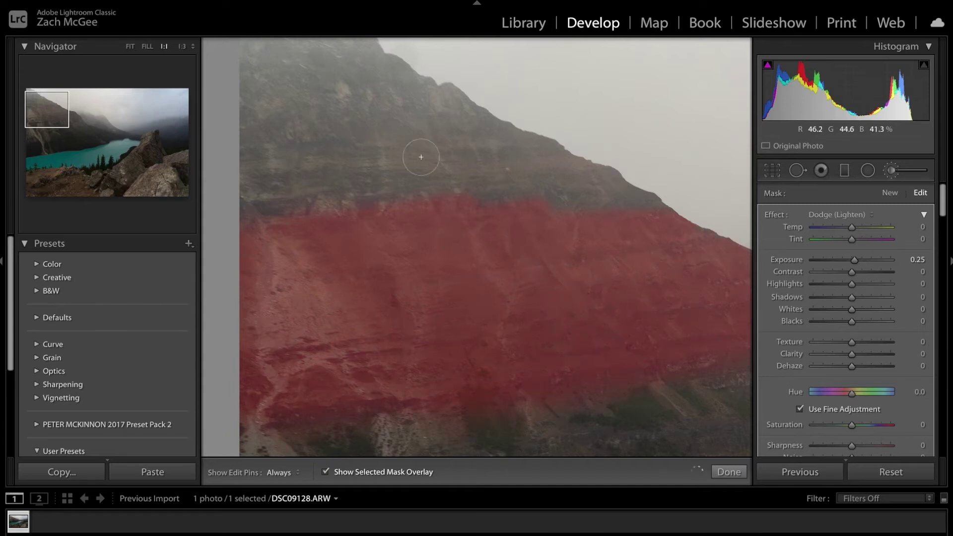
pyautogui.moveTo(344, 164)
pyautogui.mouseDown()
pyautogui.moveTo(248, 165)
pyautogui.moveTo(409, 135)
pyautogui.moveTo(233, 83)
pyautogui.moveTo(360, 81)
pyautogui.moveTo(252, 133)
pyautogui.moveTo(374, 78)
pyautogui.moveTo(426, 82)
pyautogui.mouseUp()
# Paint the dodge mask along the light rock streaks running down the lower mountain slope.
pyautogui.click(50, 88)
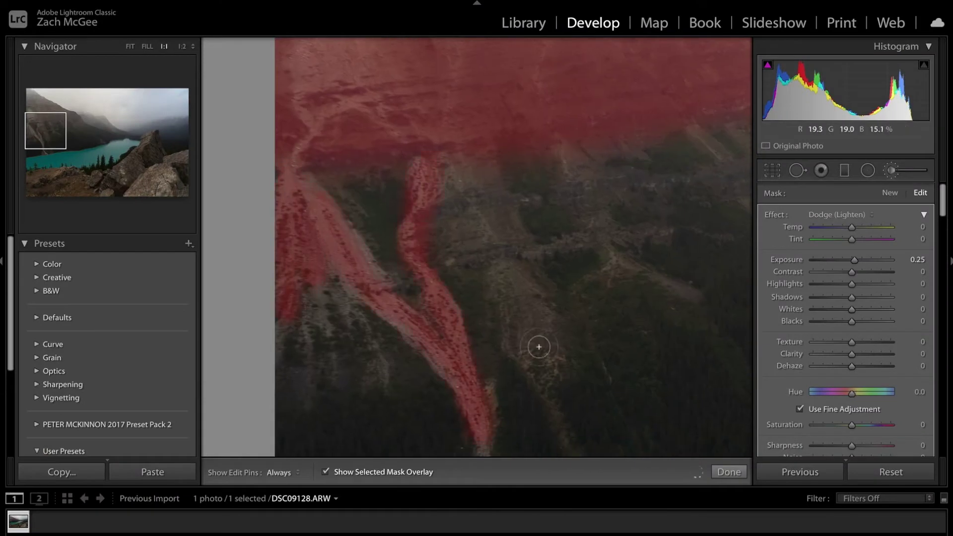
pyautogui.moveTo(538, 358); pyautogui.dragTo(467, 231)
pyautogui.moveTo(473, 172); pyautogui.dragTo(487, 173)
pyautogui.moveTo(592, 182); pyautogui.dragTo(609, 226)
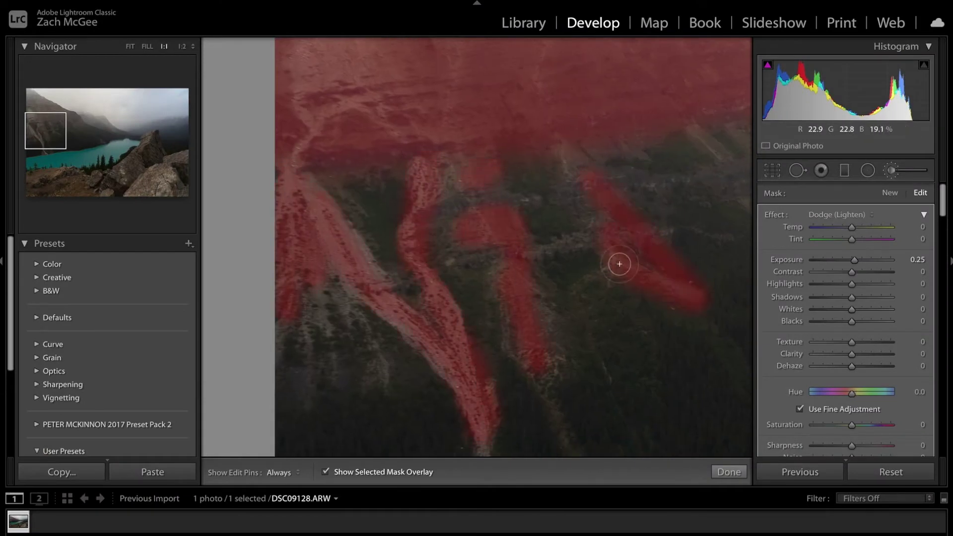
# Hide the mask overlay and set the dodge mask's exposure to 0.60.
pyautogui.press('z')
pyautogui.click(325, 472)
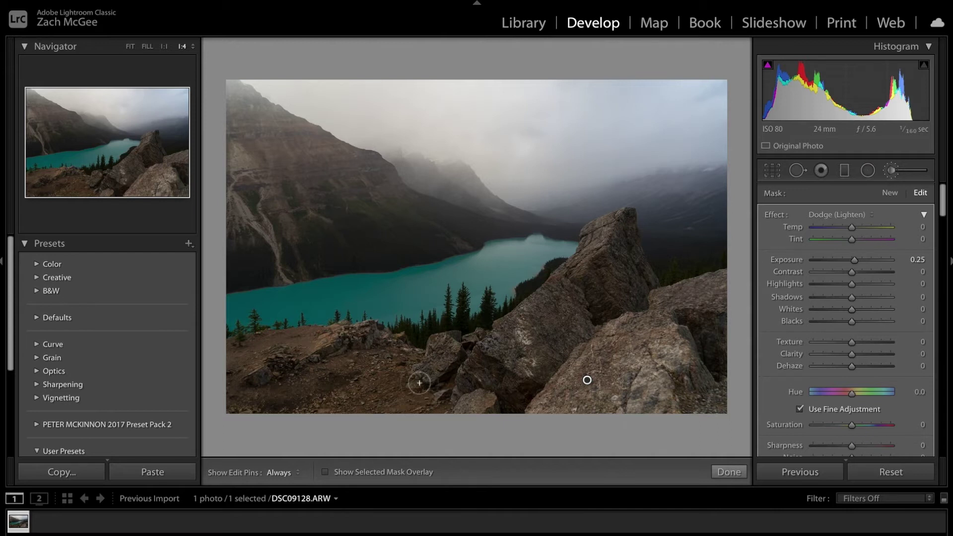
pyautogui.moveTo(854, 260); pyautogui.dragTo(862, 261)
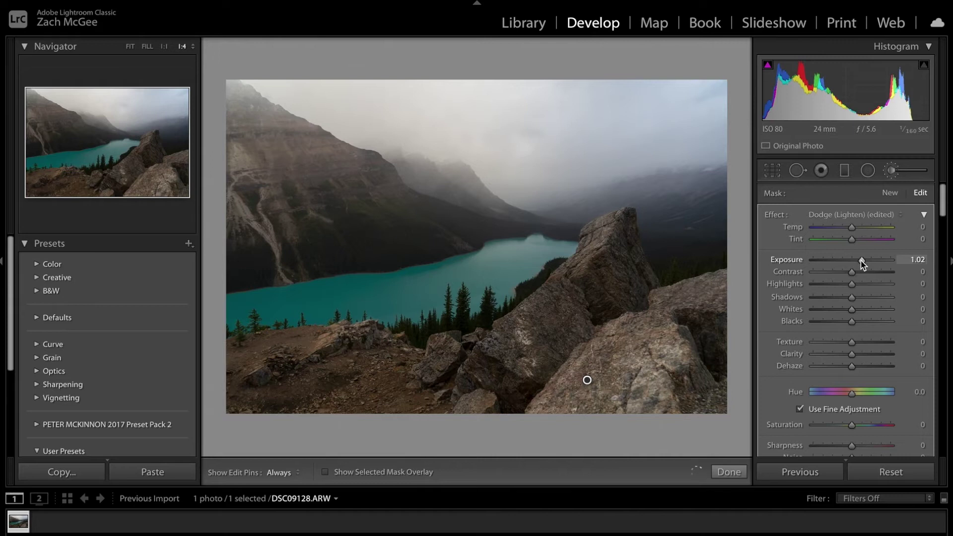
pyautogui.moveTo(852, 260)
pyautogui.mouseDown()
pyautogui.moveTo(809, 265)
pyautogui.moveTo(856, 267)
pyautogui.mouseUp()
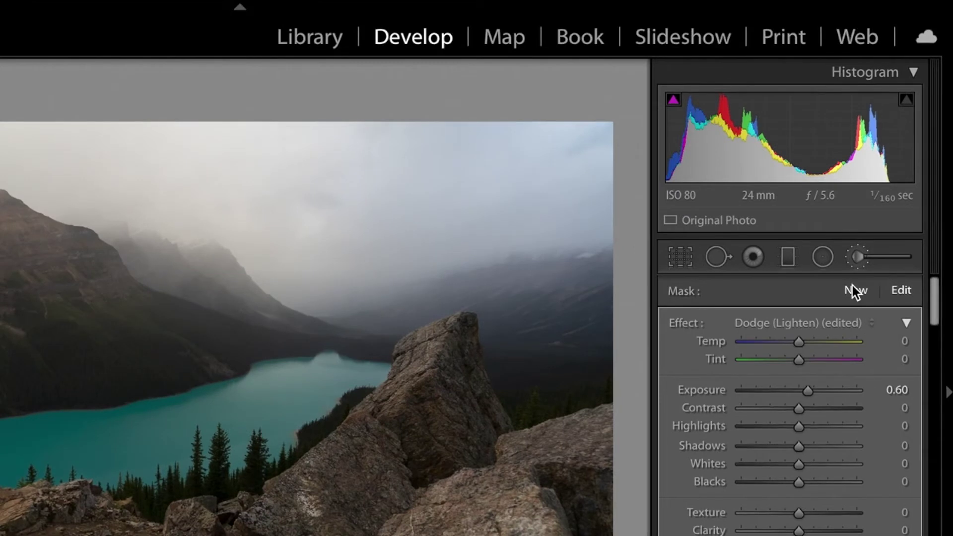
# Start a new brush mask using the Burn (Darken) effect preset.
pyautogui.click(864, 272)
pyautogui.click(804, 325)
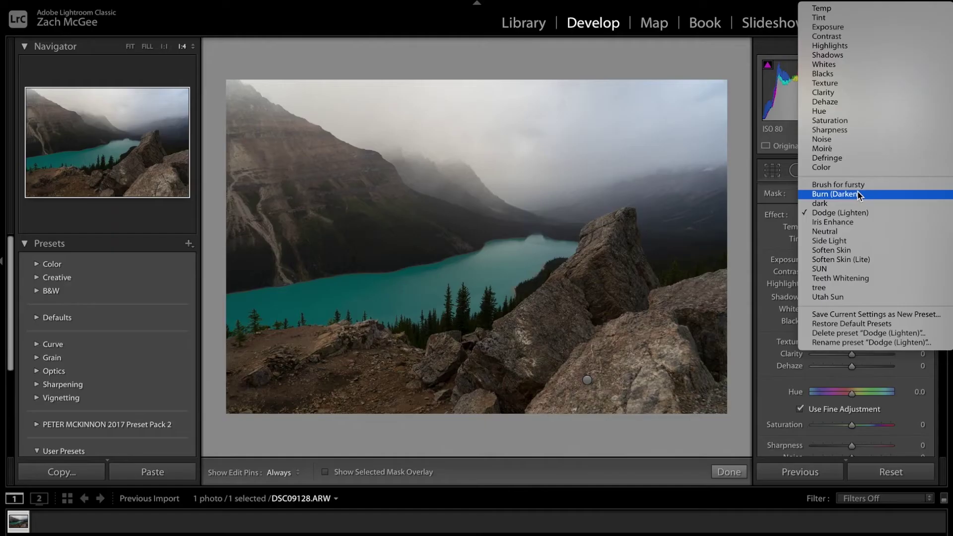
pyautogui.click(857, 194)
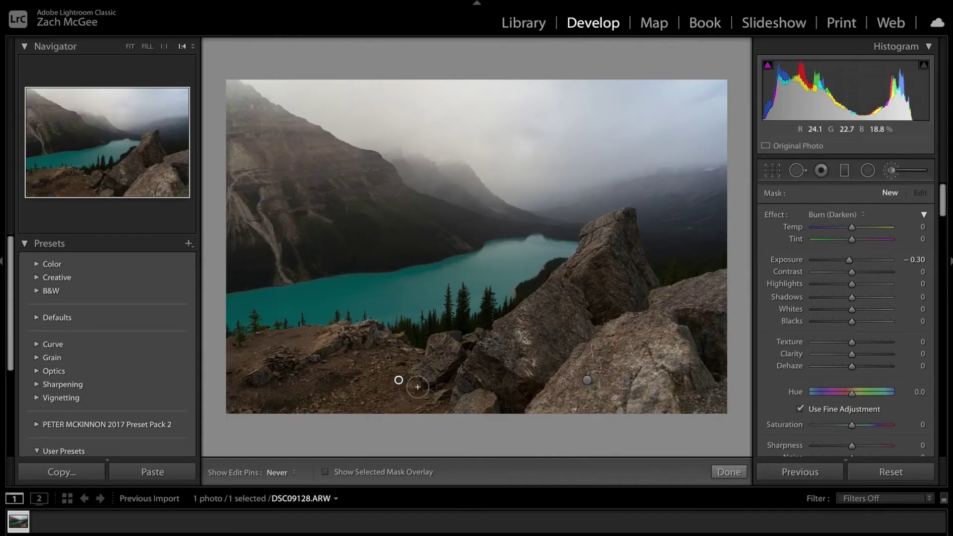
# Paint the burn mask over the foreground dirt, shadowed rock faces and dark distant slopes, and show its overlay.
pyautogui.click(417, 387)
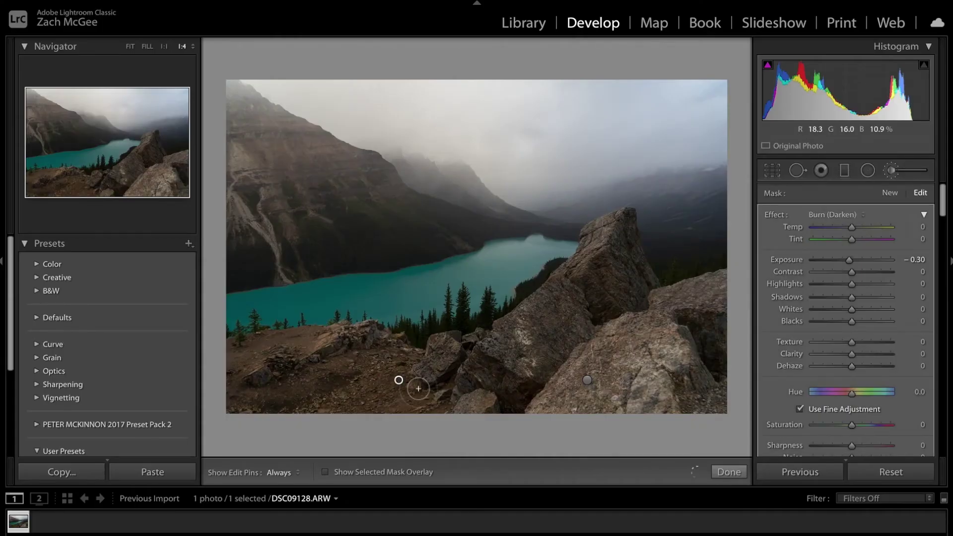
pyautogui.press('h')
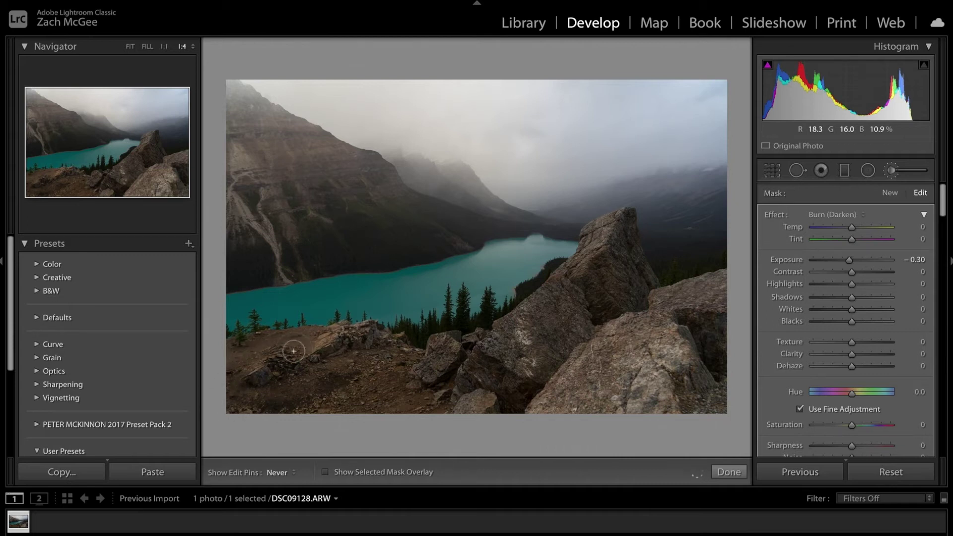
pyautogui.press('h')
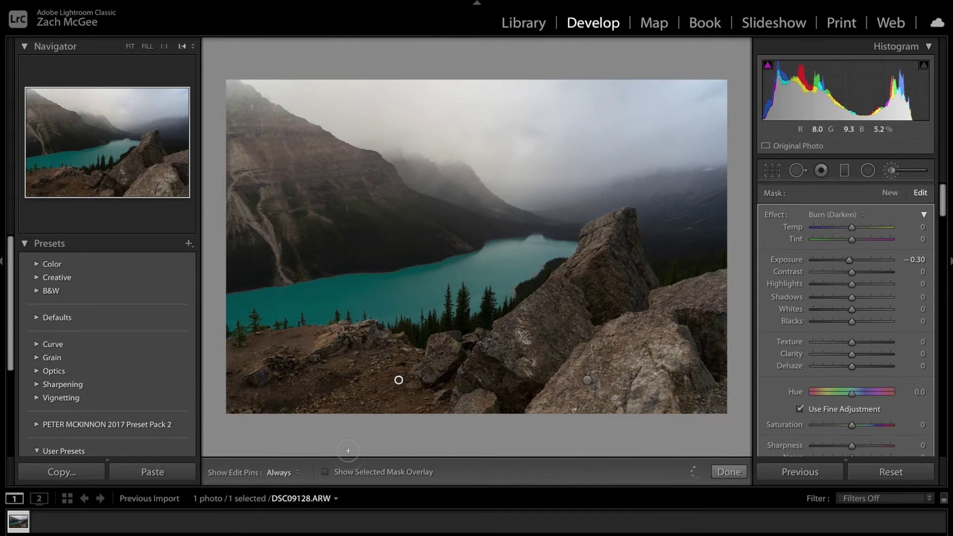
pyautogui.click(326, 472)
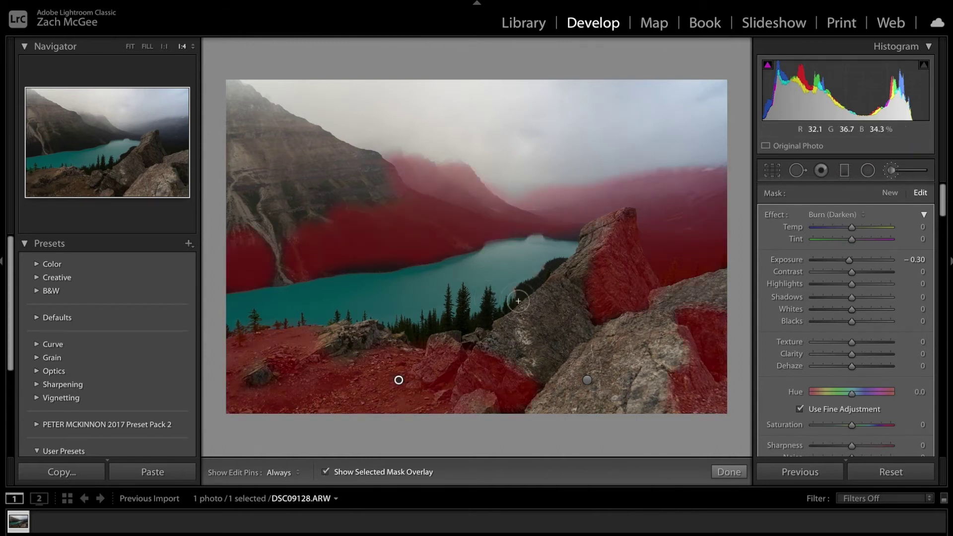
# Add the pine trees and wooded shoreline behind the rocks to the burn mask, and hide the overlay.
pyautogui.press('z')
pyautogui.moveTo(44, 133); pyautogui.dragTo(94, 169)
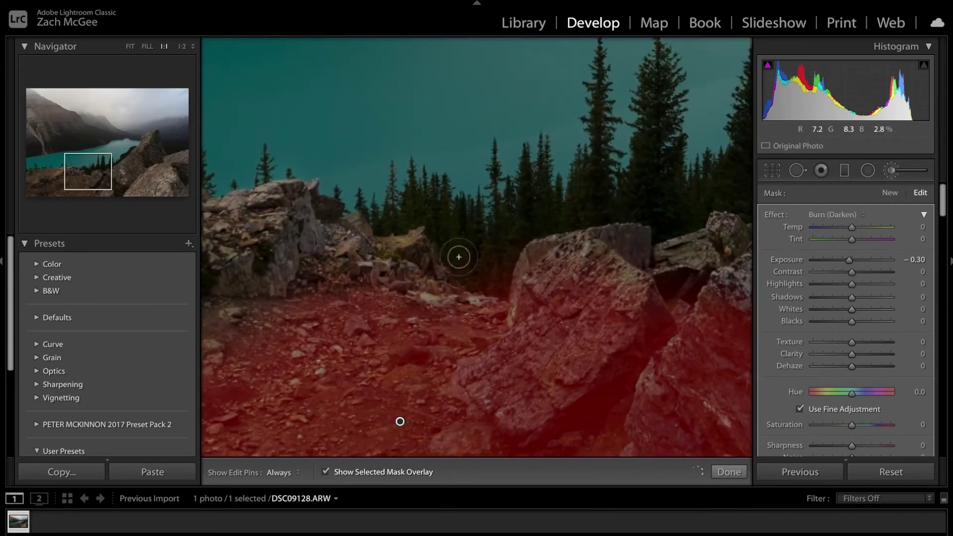
pyautogui.press('h')
pyautogui.moveTo(496, 260)
pyautogui.mouseDown()
pyautogui.moveTo(427, 197)
pyautogui.moveTo(637, 193)
pyautogui.moveTo(598, 192)
pyautogui.moveTo(695, 207)
pyautogui.moveTo(678, 85)
pyautogui.moveTo(449, 203)
pyautogui.moveTo(496, 160)
pyautogui.moveTo(514, 252)
pyautogui.mouseUp()
pyautogui.press('h')
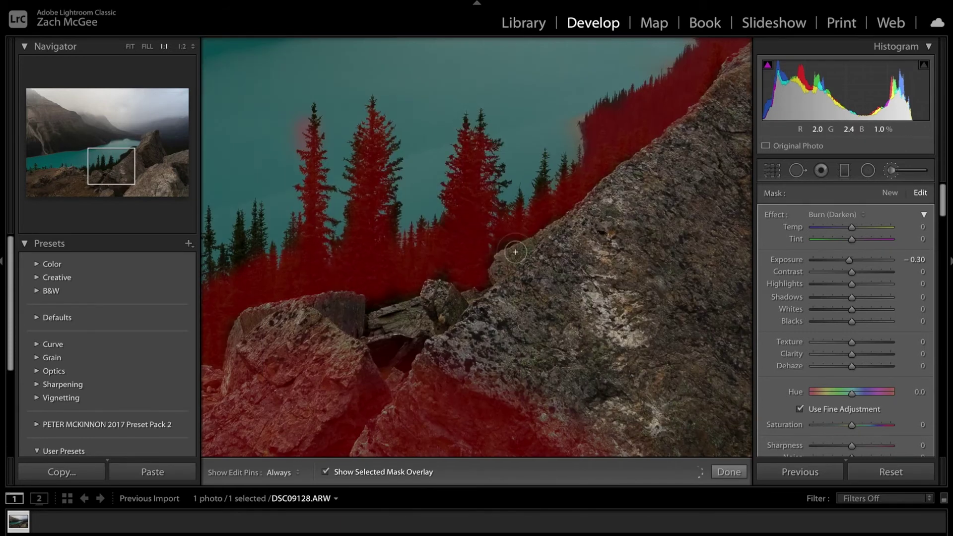
pyautogui.press('z')
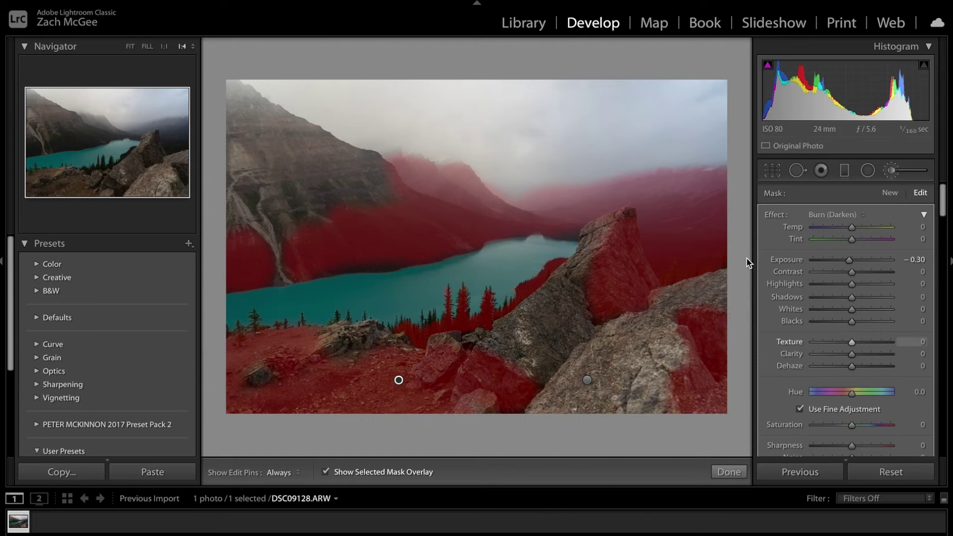
pyautogui.click(326, 472)
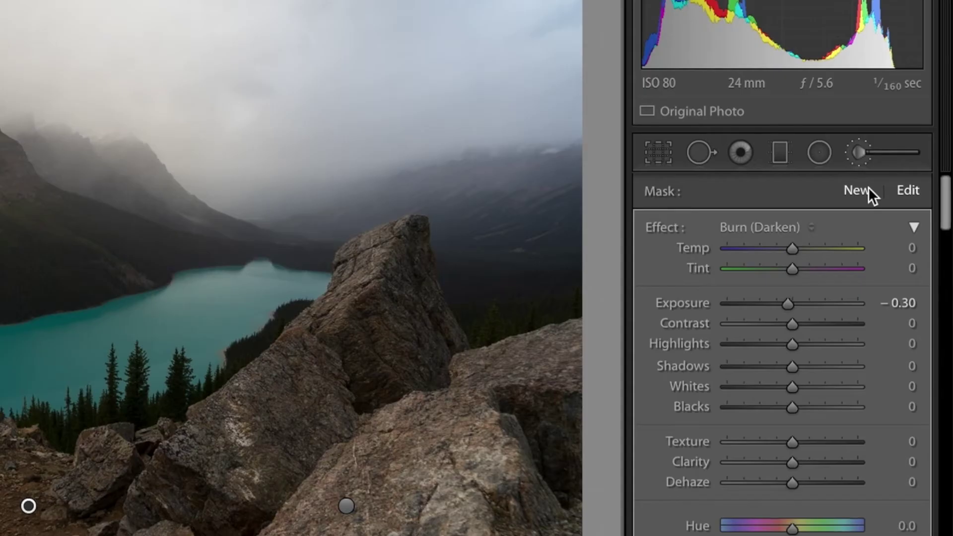
# Start another brush mask with the Dodge (Lighten) preset for the lake and turn on its overlay.
pyautogui.click(891, 193)
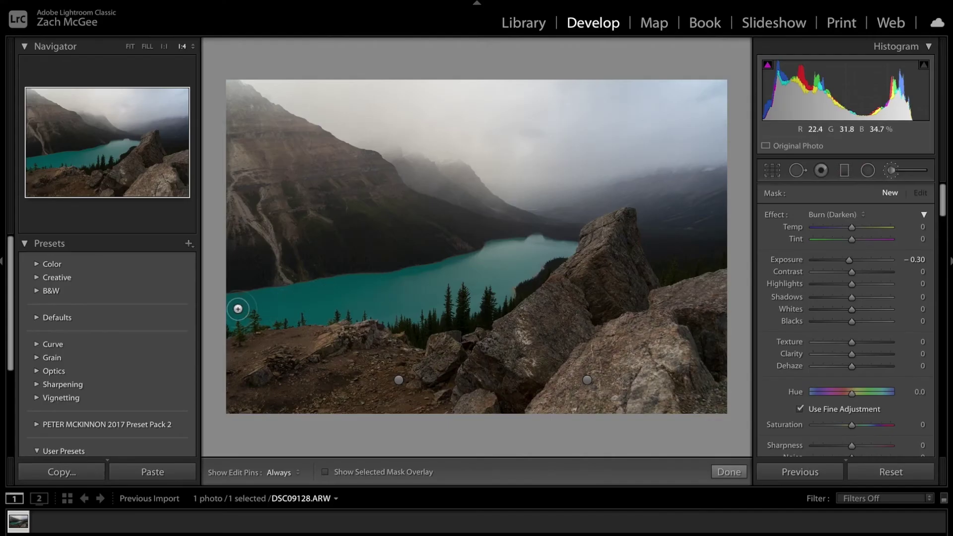
pyautogui.press('z')
pyautogui.moveTo(138, 162); pyautogui.dragTo(93, 160)
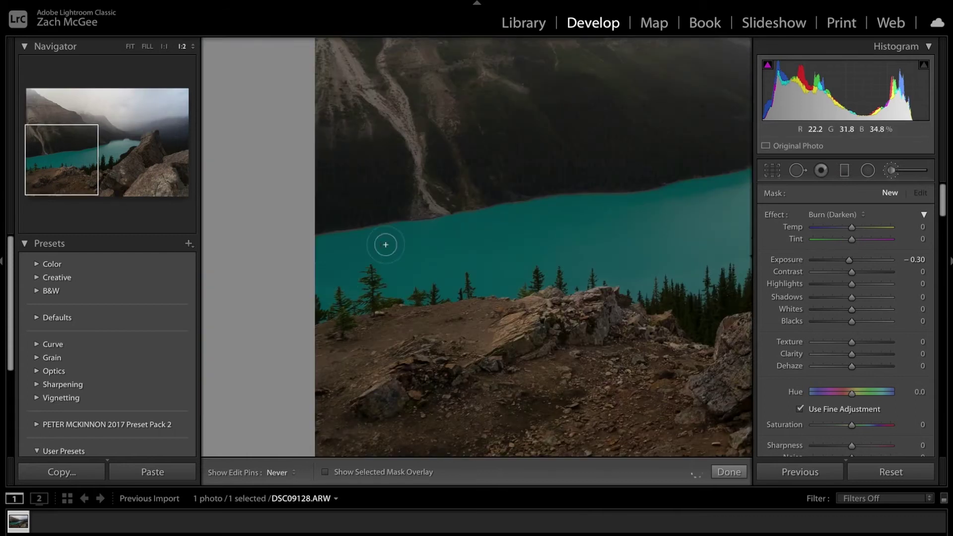
pyautogui.click(844, 215)
pyautogui.click(843, 231)
pyautogui.click(325, 471)
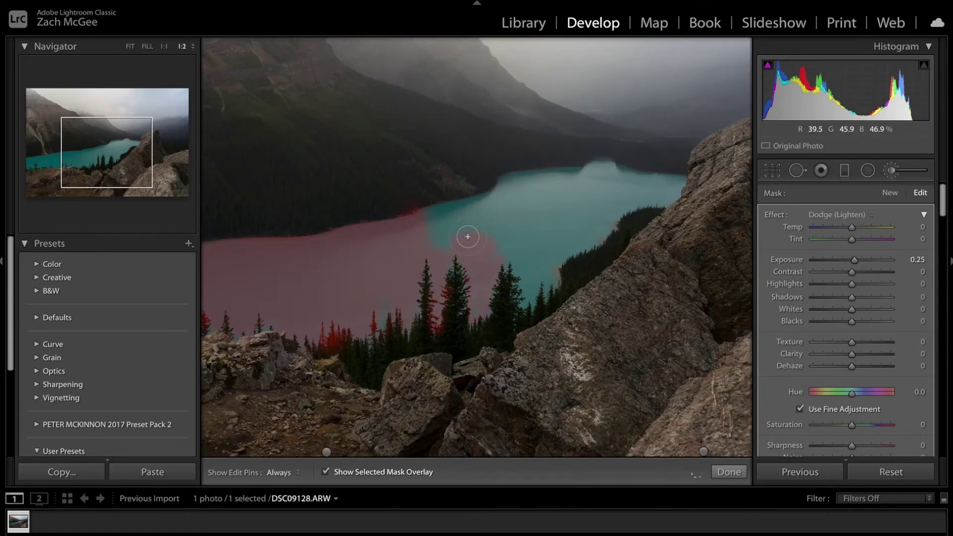
# Paint the new dodge mask across the rest of the turquoise lake up to its far shore.
pyautogui.press('h')
pyautogui.moveTo(467, 237)
pyautogui.mouseDown()
pyautogui.moveTo(539, 191)
pyautogui.moveTo(677, 184)
pyautogui.mouseUp()
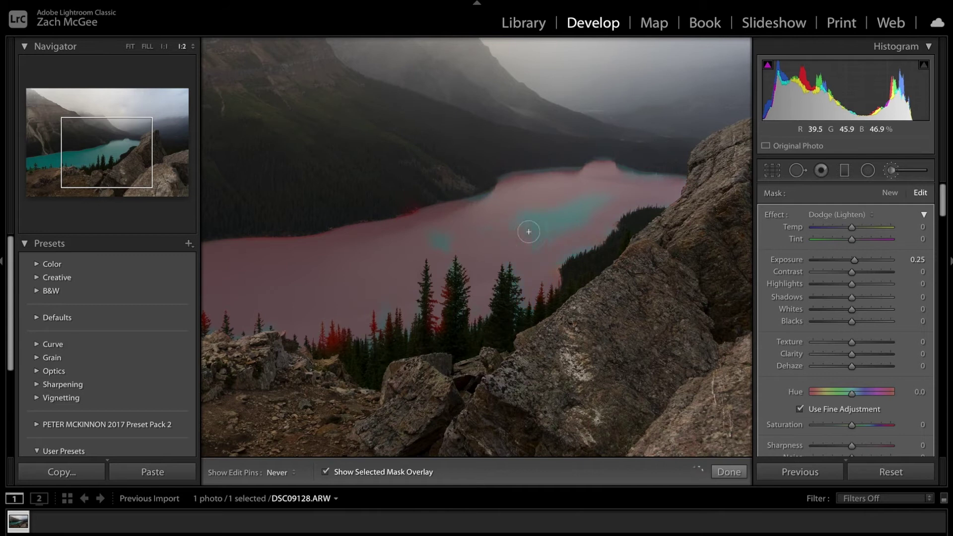
pyautogui.press('h')
pyautogui.press('alt+super+minus')
pyautogui.press('alt+super+minus')
pyautogui.press('alt+super+minus')
pyautogui.press('alt+super+minus')
pyautogui.press('alt+super+equal')
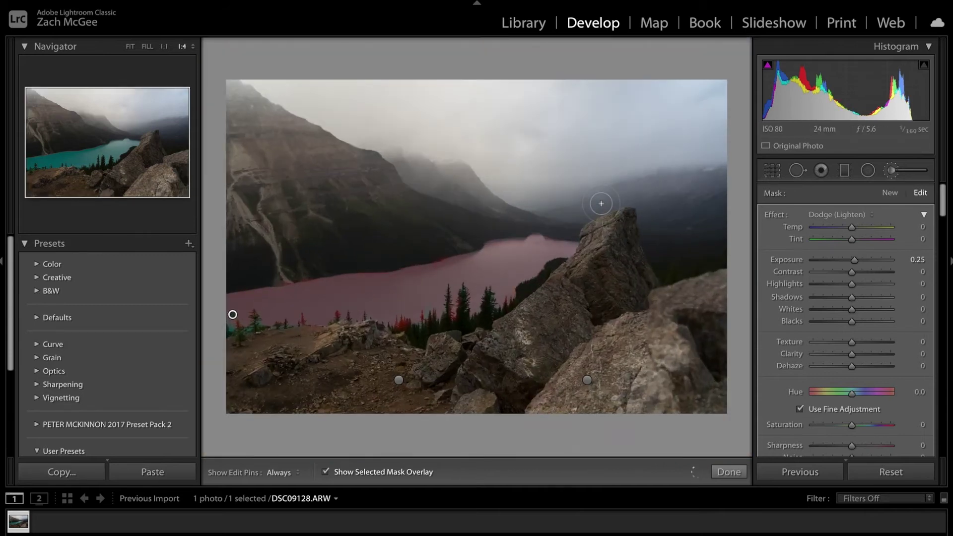
# Hide the overlay and set the lake mask to exposure 0.76, contrast 20, whites 24 and blacks -24.
pyautogui.click(325, 472)
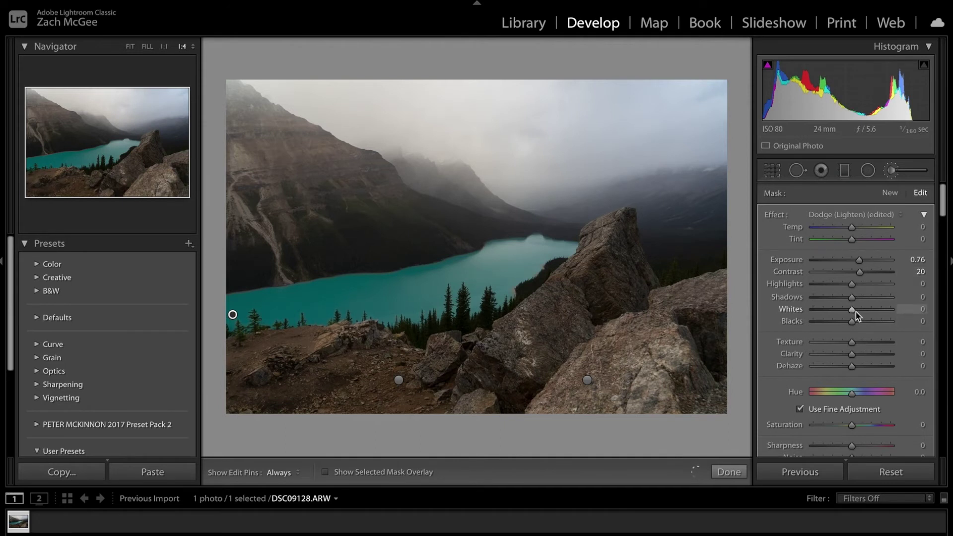
pyautogui.moveTo(856, 311); pyautogui.dragTo(844, 324)
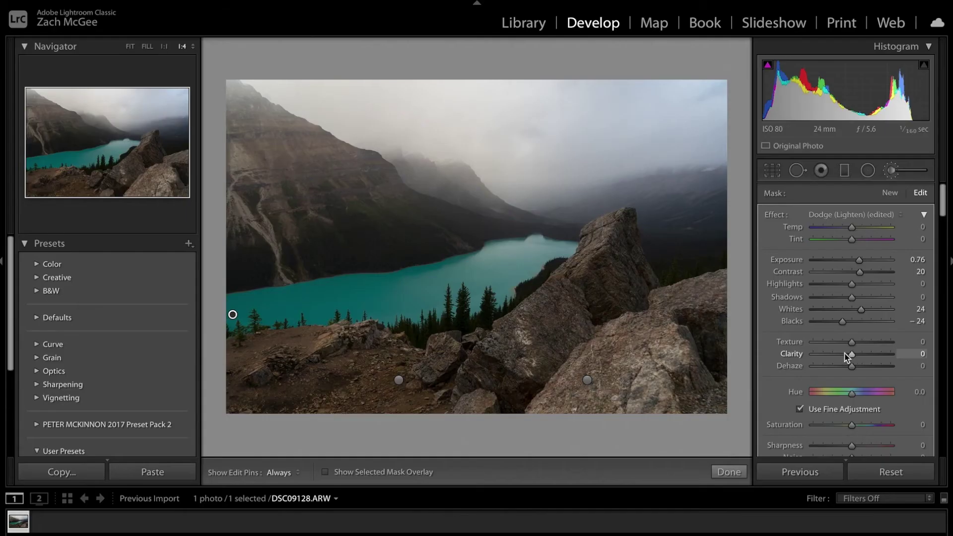
# Lower the clarity of the lake mask below zero to soften the water.
pyautogui.moveTo(849, 354); pyautogui.dragTo(839, 356)
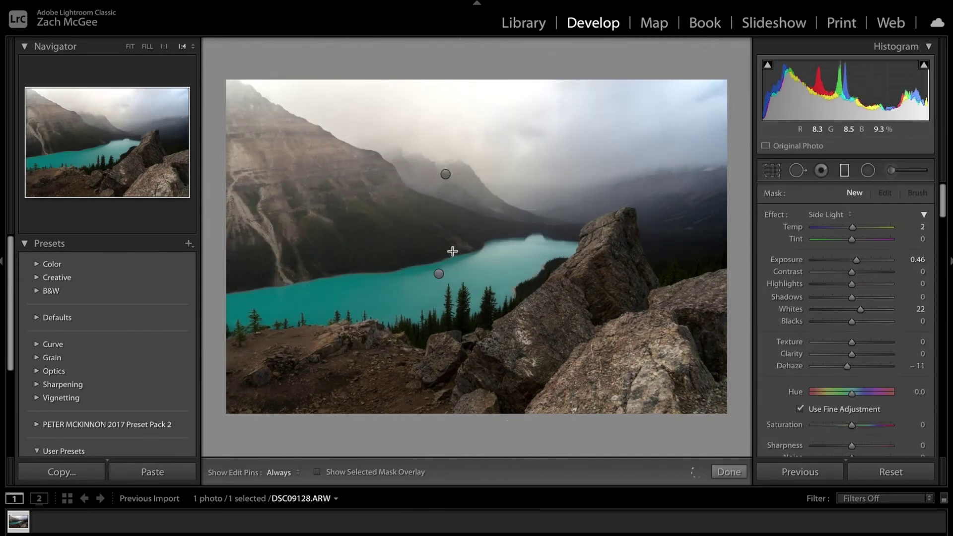
# Add a diagonal graduated filter across the far end of the lake with the Burn (Darken) preset at exposure -0.30, and close the filter.
pyautogui.moveTo(451, 262); pyautogui.dragTo(624, 236)
pyautogui.moveTo(591, 451); pyautogui.dragTo(642, 329)
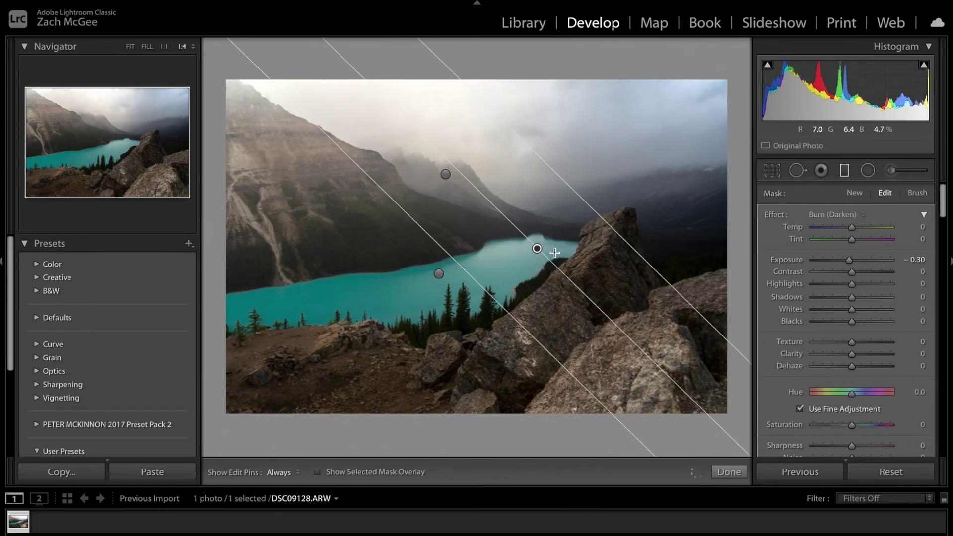
pyautogui.press('m')
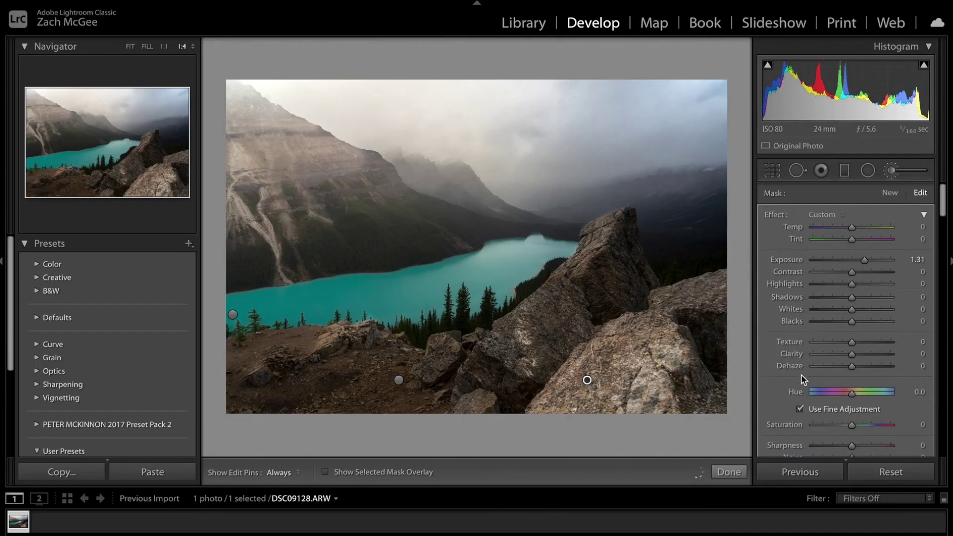
# Switch the foreground rock mask's brush to Erase, enlarge it to size 6.0, and slightly raise the mask's clarity.
pyautogui.scroll(-5, 853, 368)
pyautogui.click(883, 352)
pyautogui.press(']')
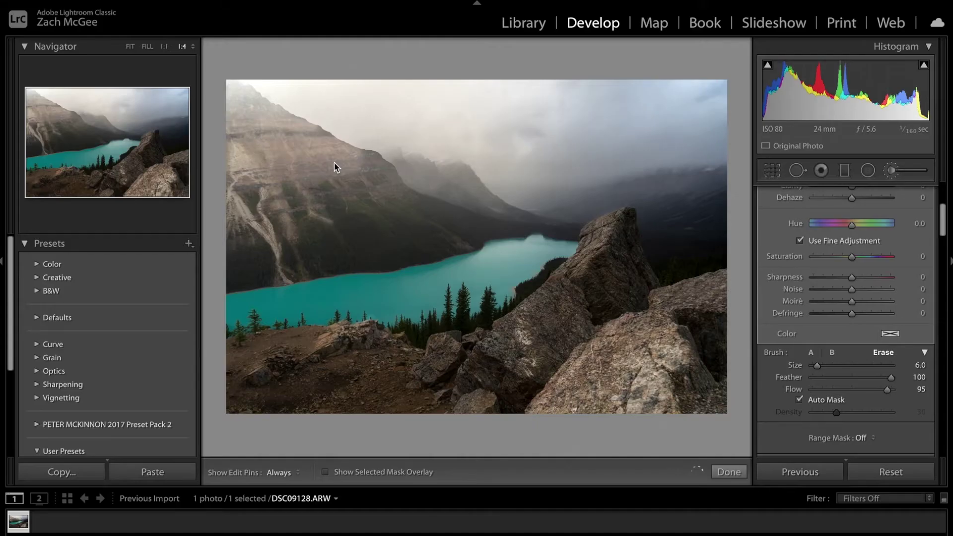
pyautogui.scroll(5, 854, 355)
pyautogui.moveTo(853, 355); pyautogui.dragTo(863, 357)
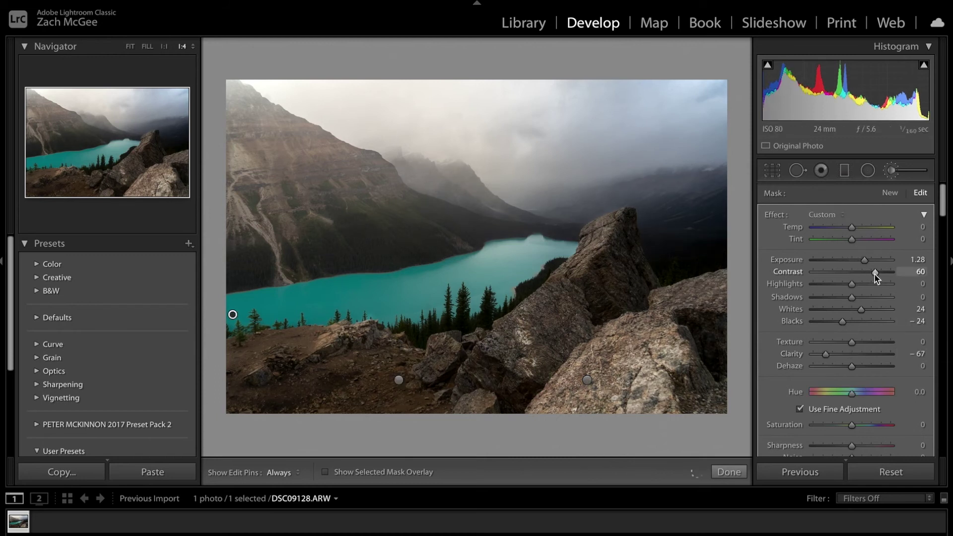
# Leave the brush masks and slightly raise an orange slider in the HSL/Color adjustments.
pyautogui.scroll(-3, 853, 365)
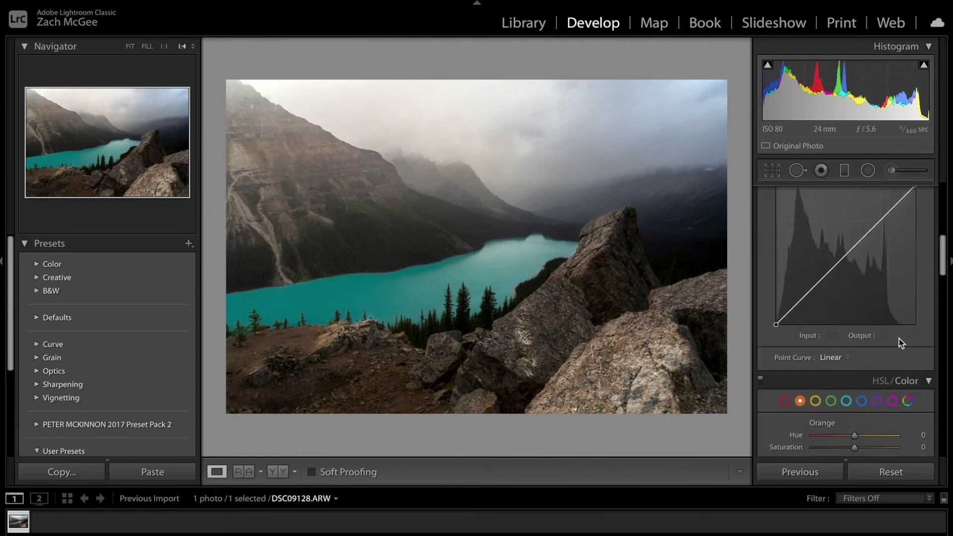
pyautogui.scroll(-5, 898, 338)
pyautogui.moveTo(855, 279); pyautogui.dragTo(864, 279)
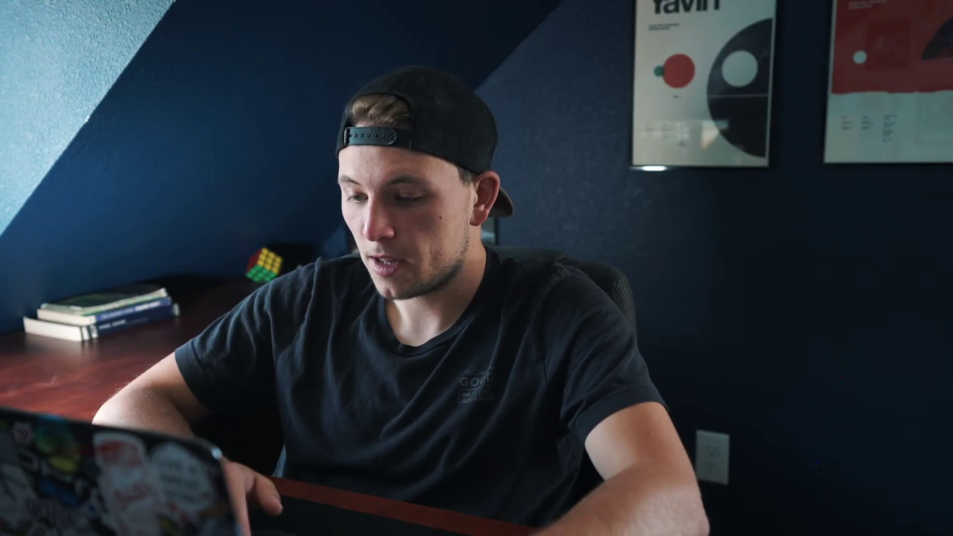